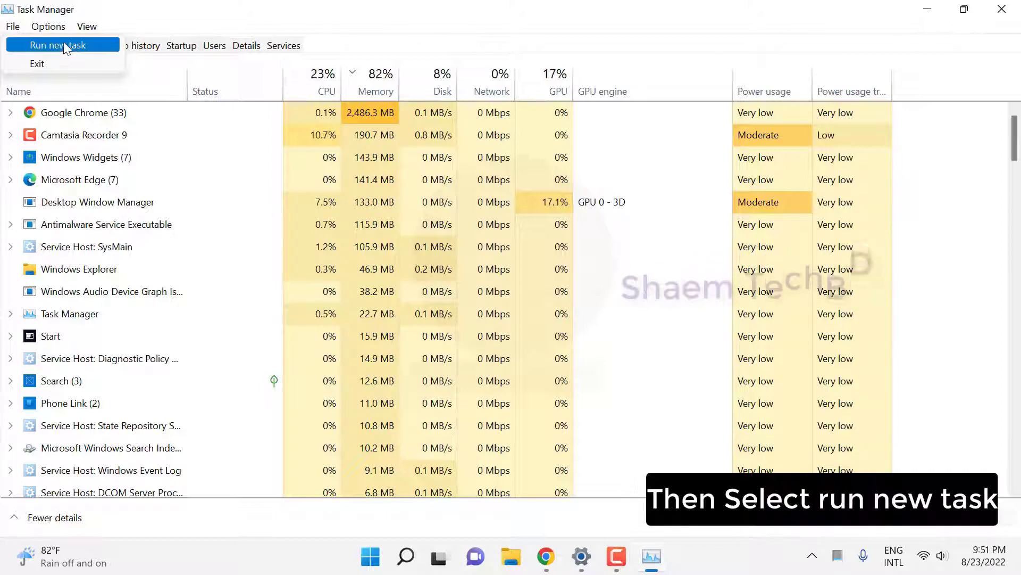
- Start creating a new task and browse for its program from This PC
left_click(91, 47)
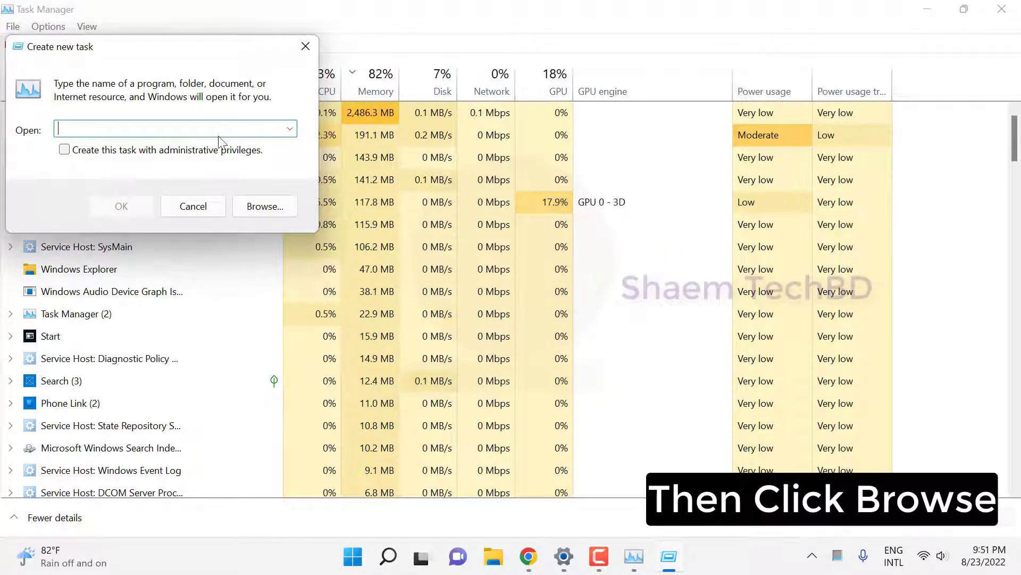
left_click(266, 207)
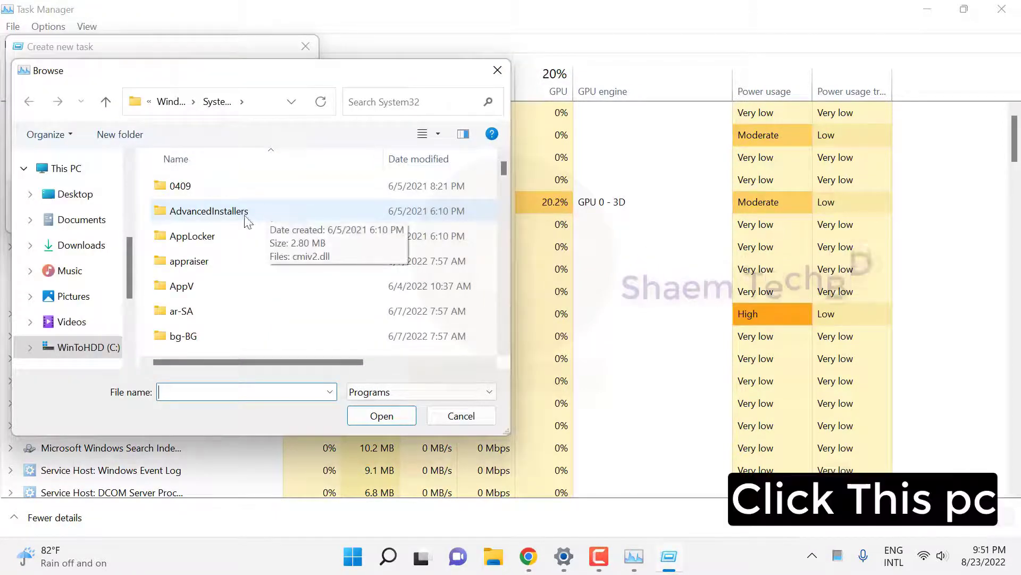
scroll(132, 302, "down", 8)
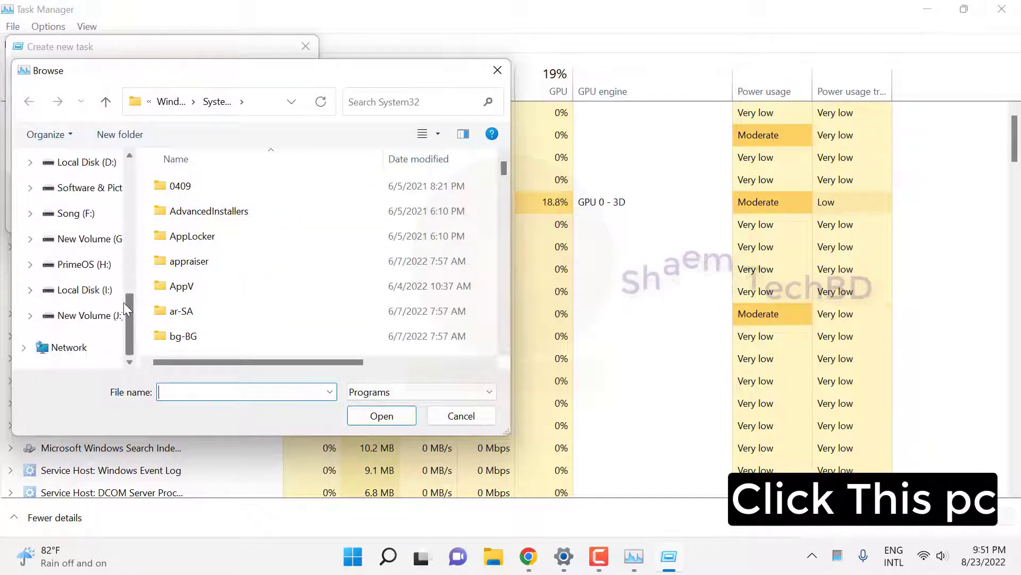
scroll(83, 272, "up", 4)
scroll(79, 269, "up", 5)
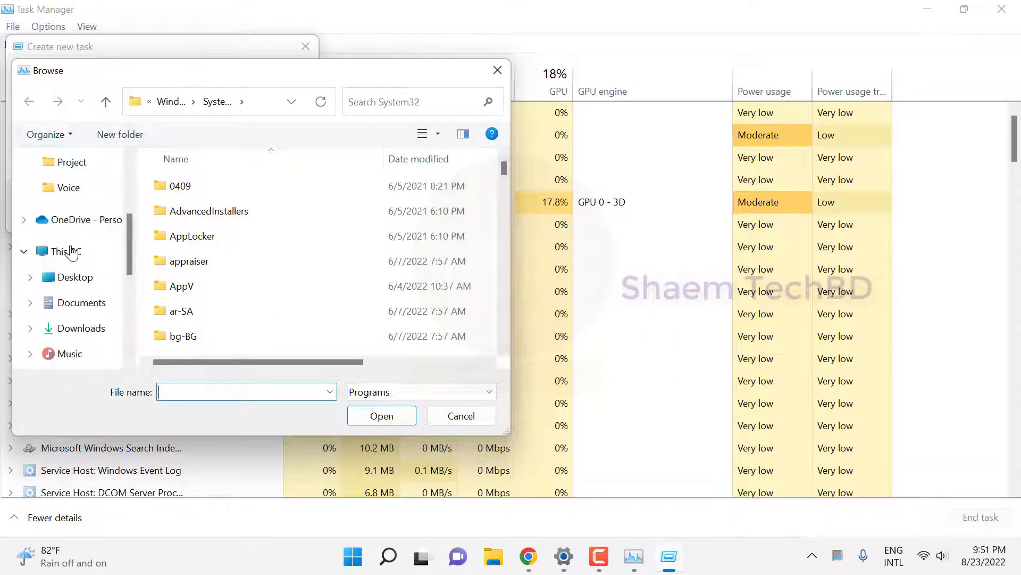
left_click(69, 251)
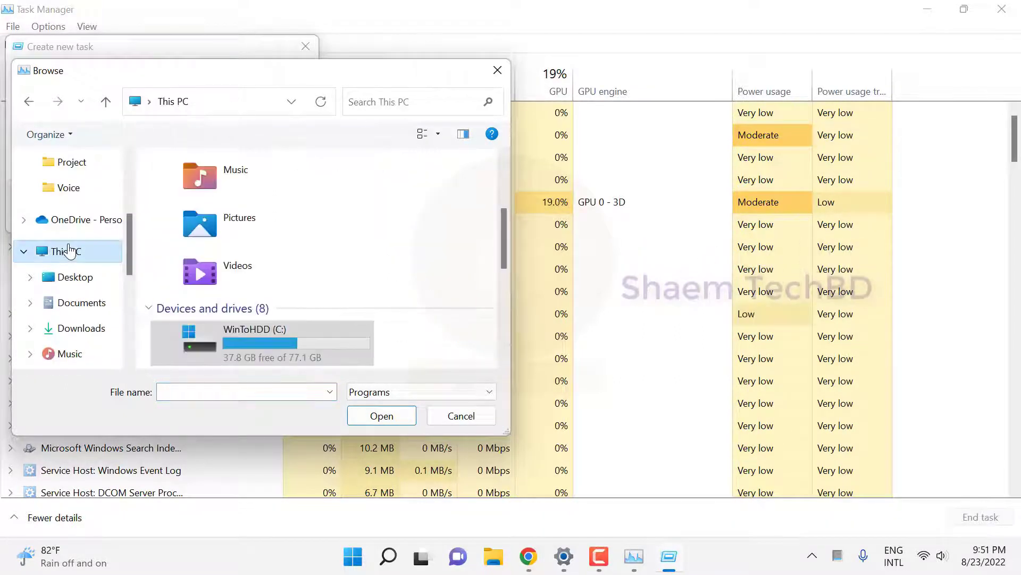
- Navigate from the WinToHDD (C:) drive into the Windows folder and open System32
double_click(251, 344)
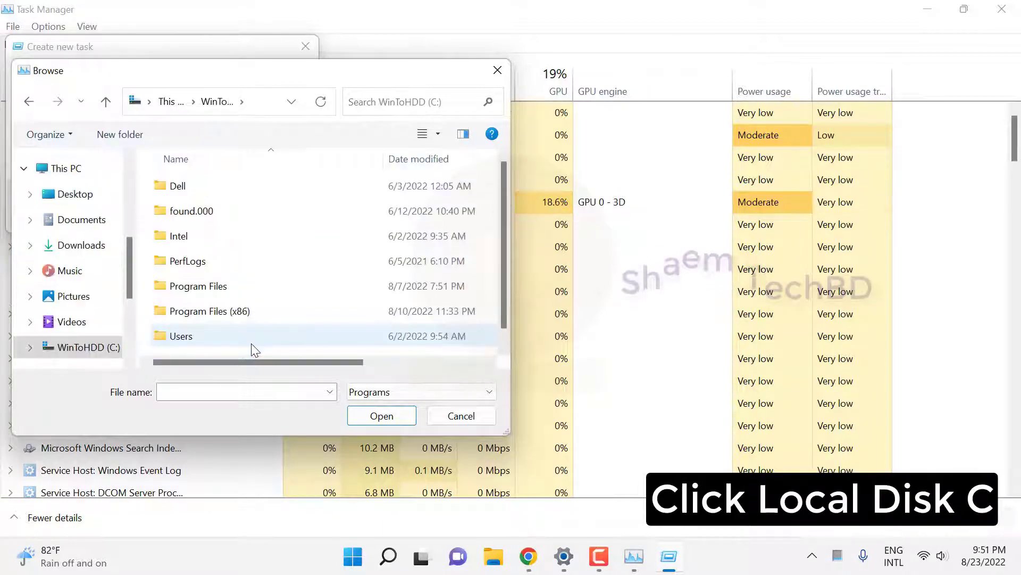
scroll(247, 314, "down", 1)
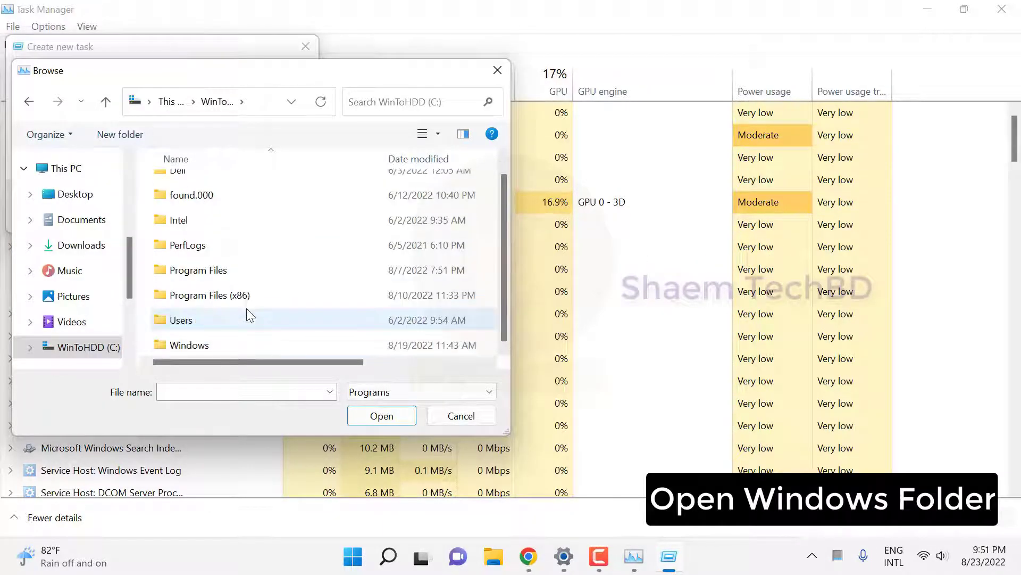
double_click(197, 345)
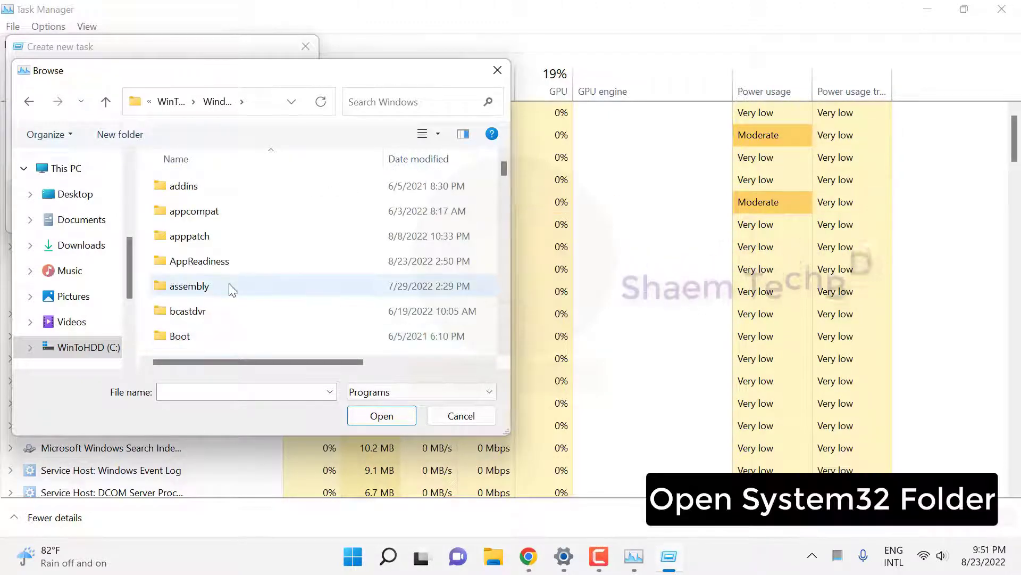
scroll(229, 284, "down", 18)
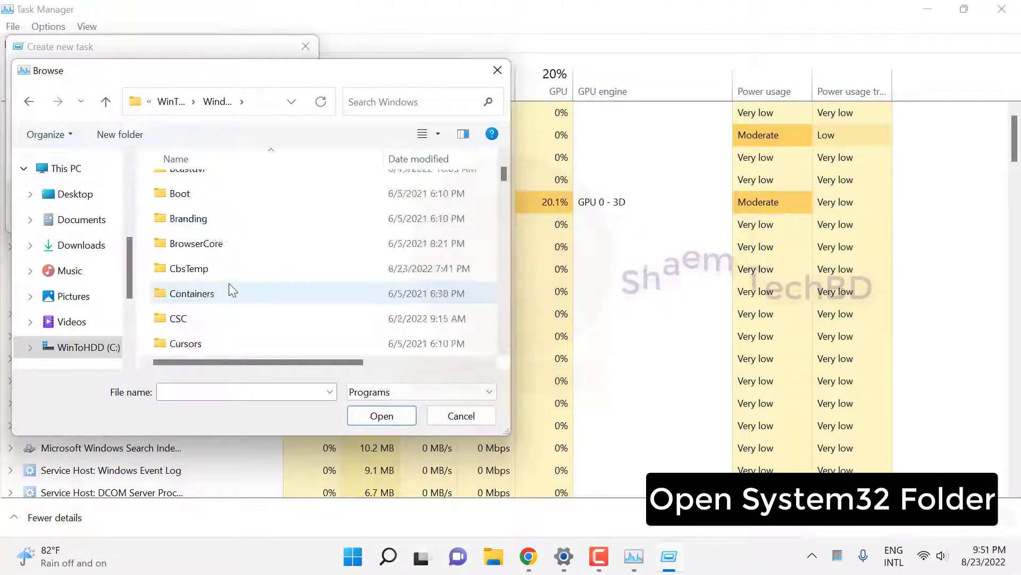
scroll(229, 287, "down", 4)
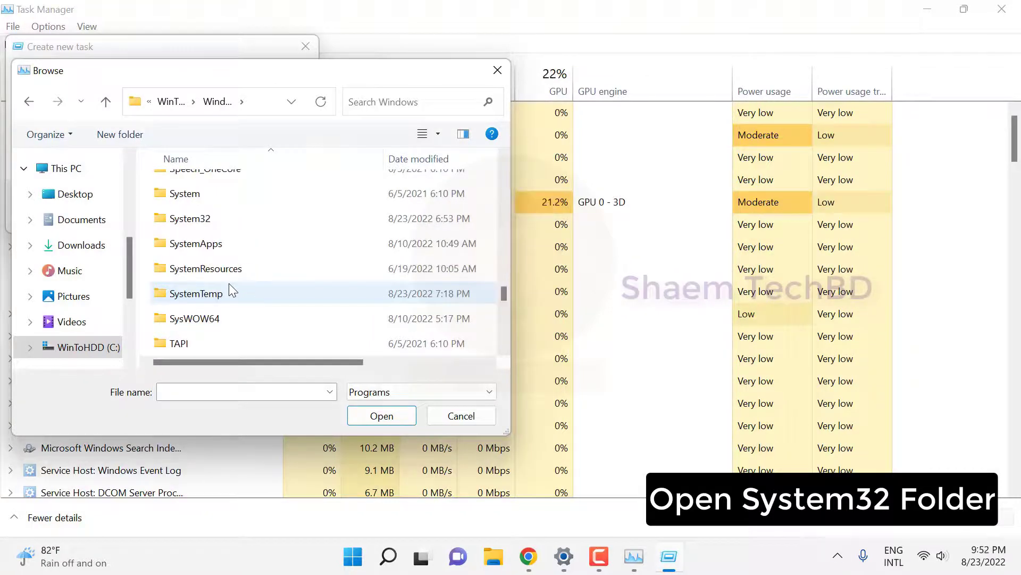
double_click(188, 222)
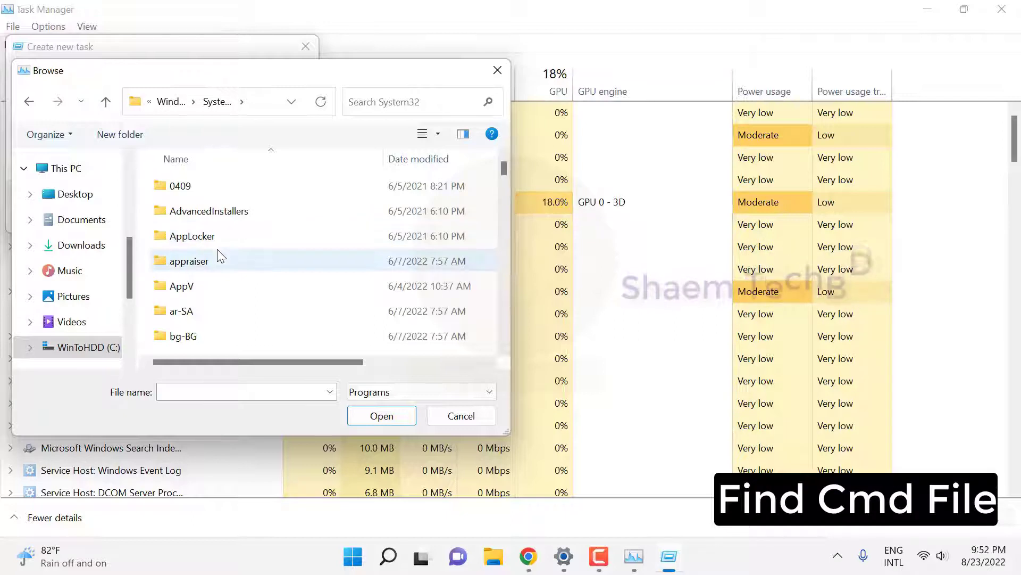
- Find the cmd program in the System32 folder and choose it as the task to run
key("c")
key("c")
key("c")
key("c")
key("c")
key("c")
key("c")
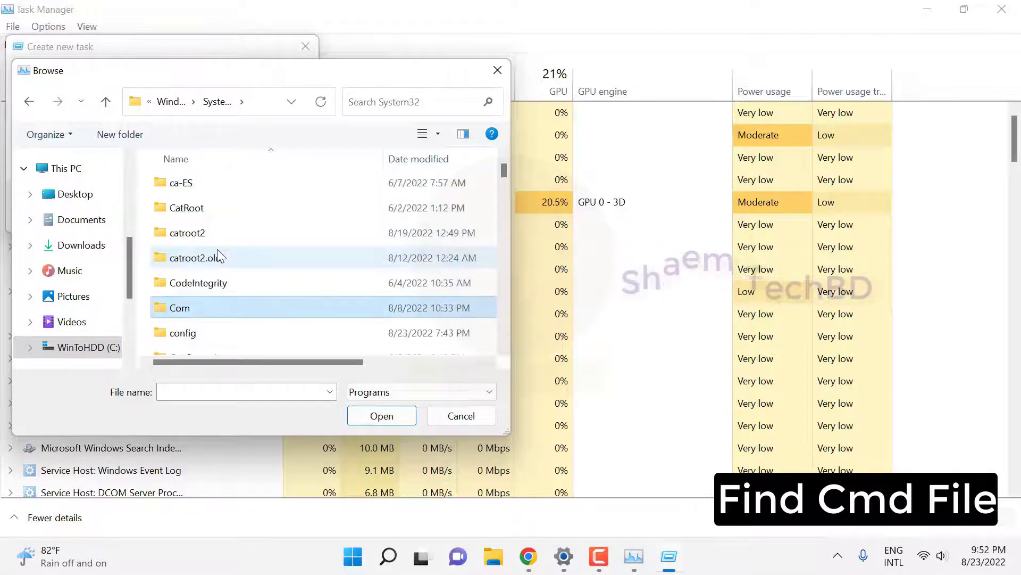
key("c")
key("c")
key("c")
key("c")
key("c")
key("c")
key("c")
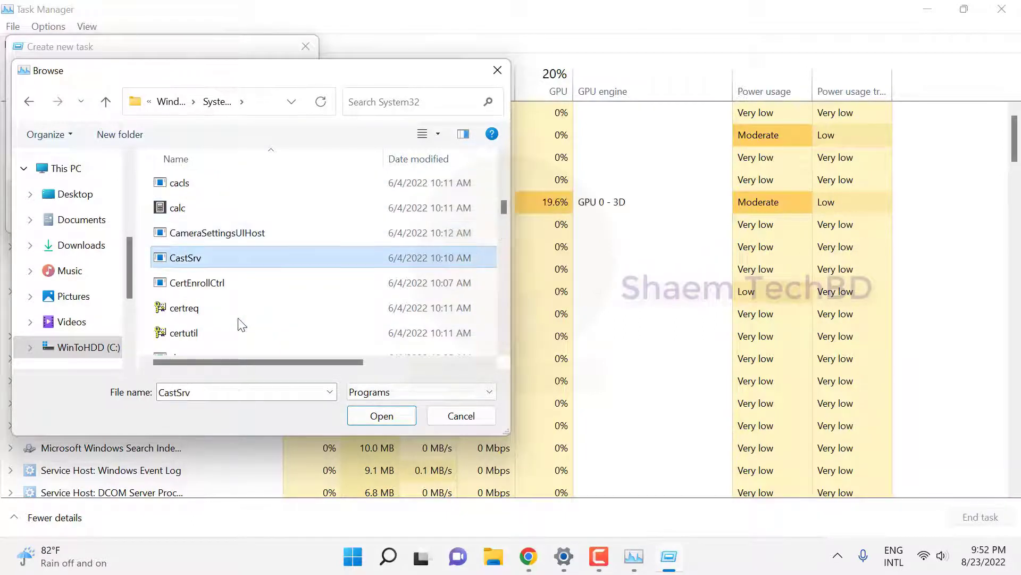
key("c")
key("c")
key("c")
key("c")
key("c")
key("c")
key("c")
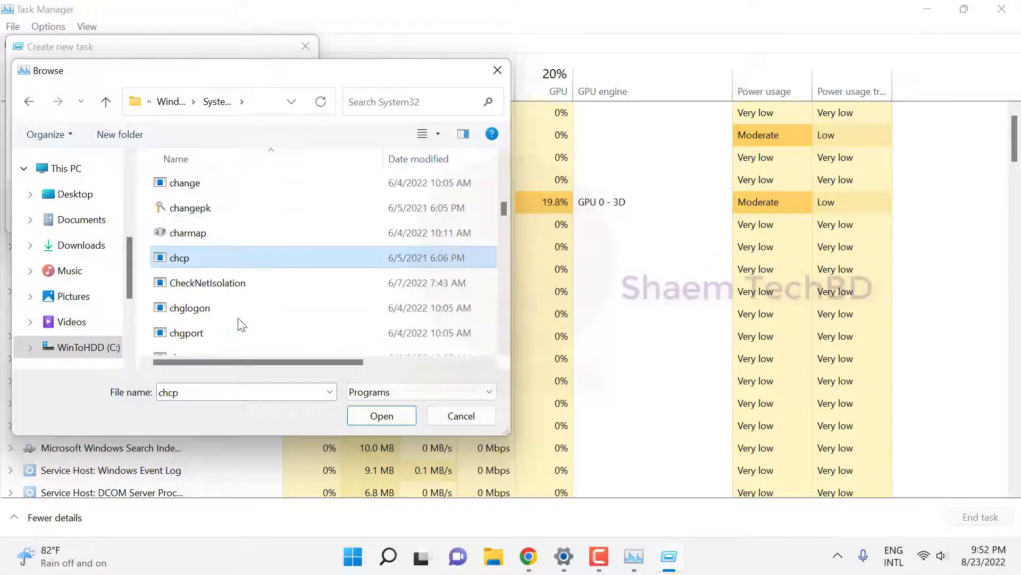
key("c")
key("c")
key("c")
key("c")
key("c")
key("c")
key("c")
key("c")
key("c")
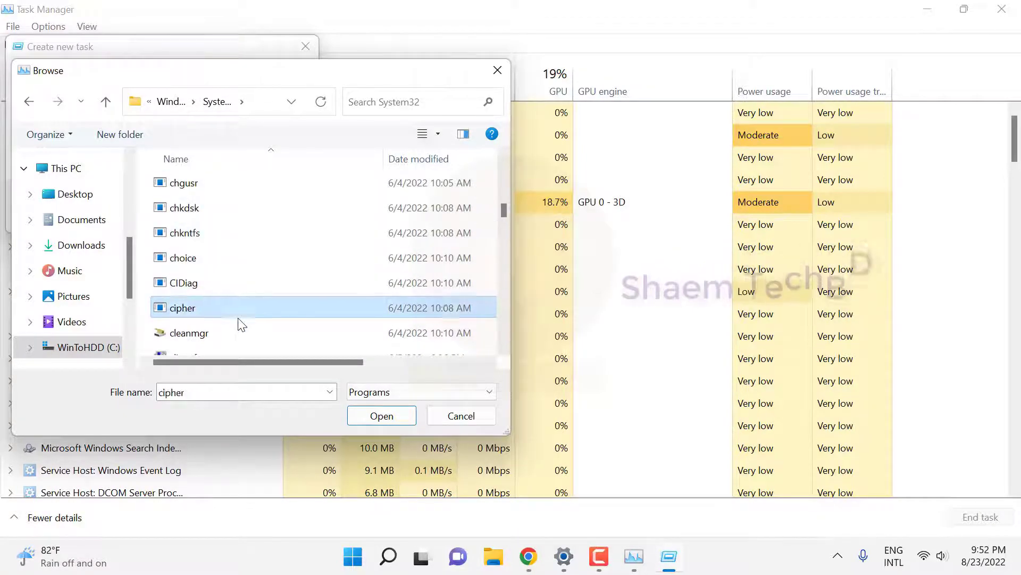
key("c")
key("c")
key("c")
key("c")
key("c")
key("c")
key("c")
key("c")
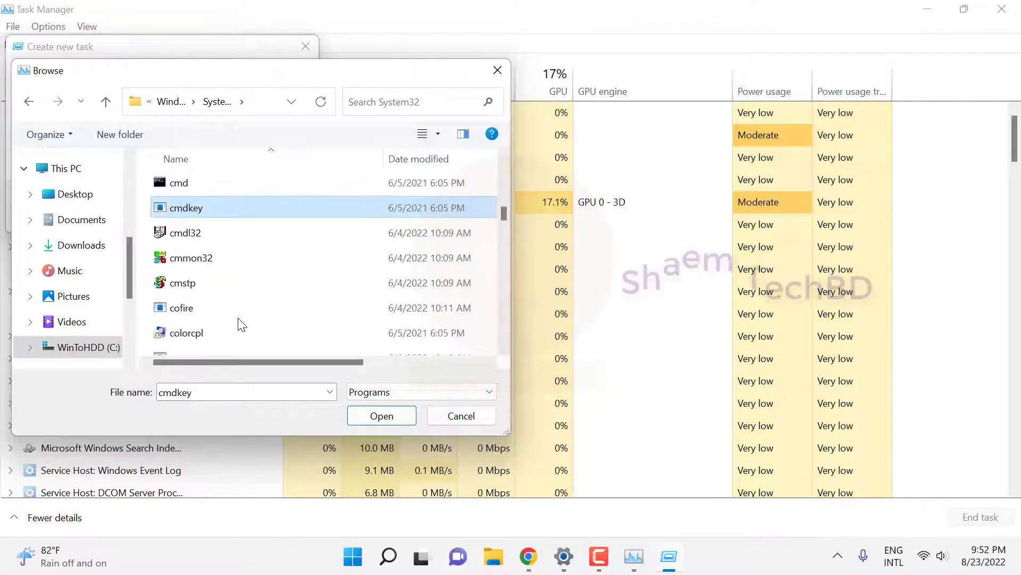
left_click(177, 186)
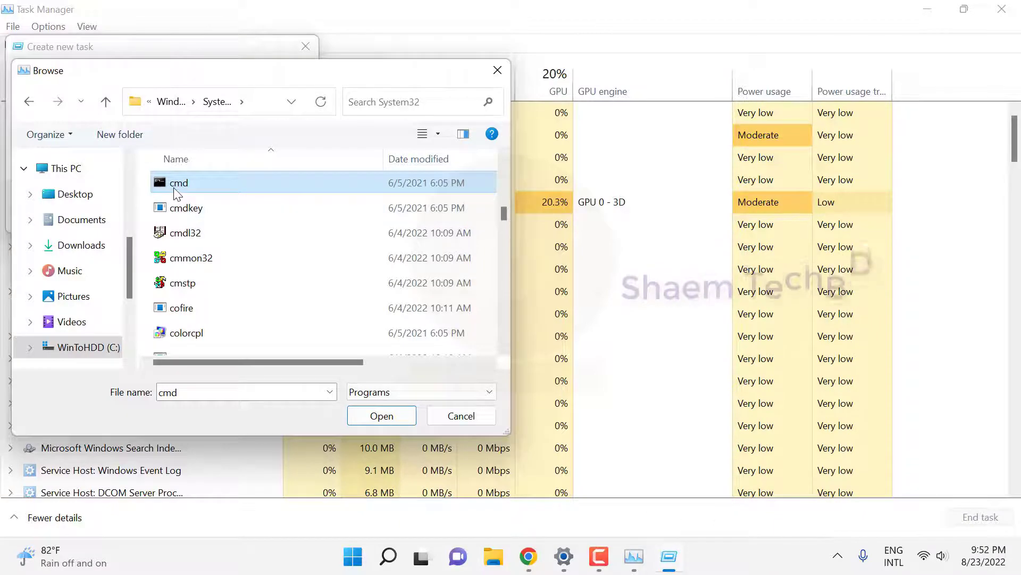
double_click(202, 183)
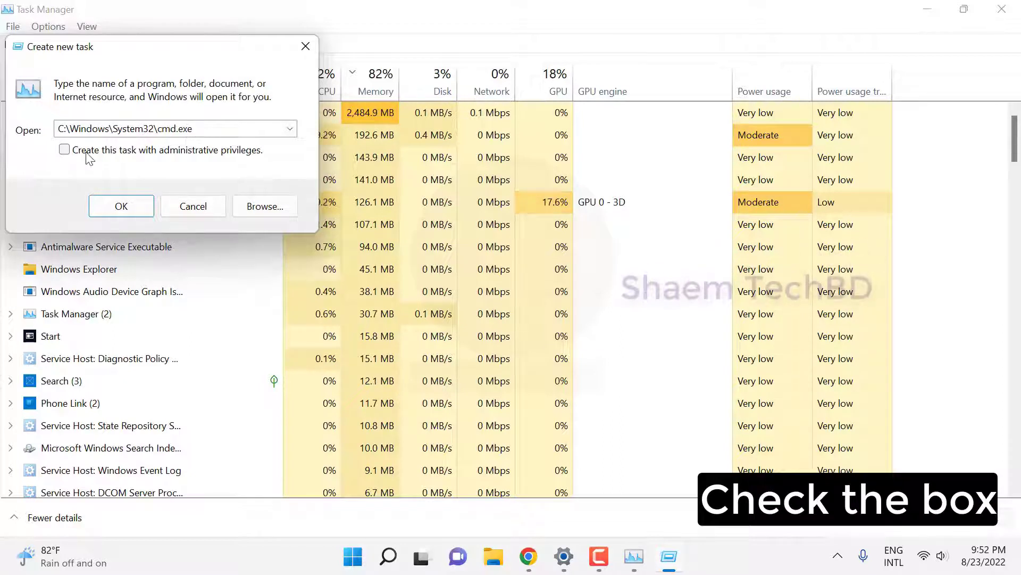
- Run cmd.exe with administrative privileges and close Task Manager
left_click(64, 151)
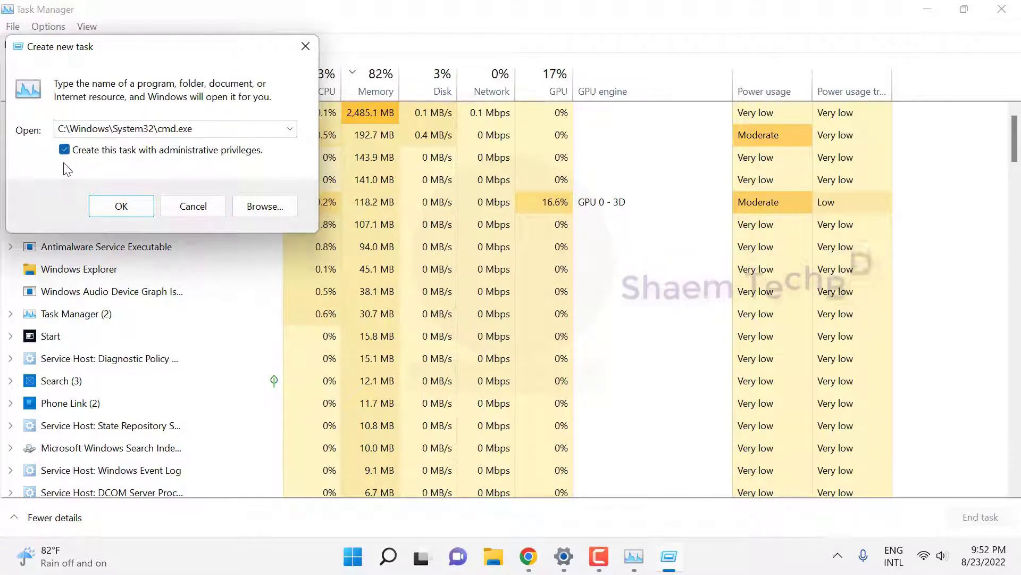
left_click(121, 206)
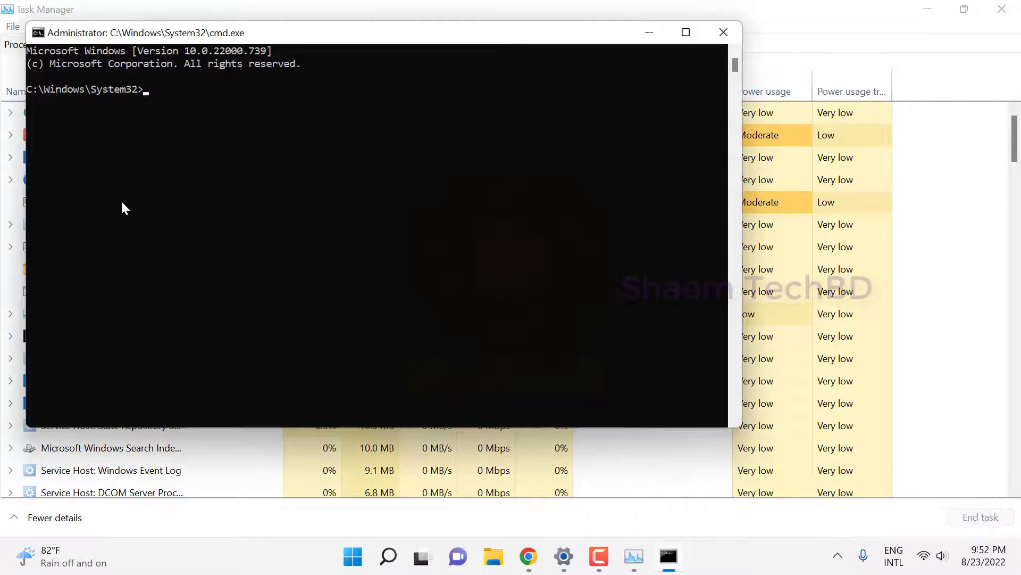
left_click(1007, 15)
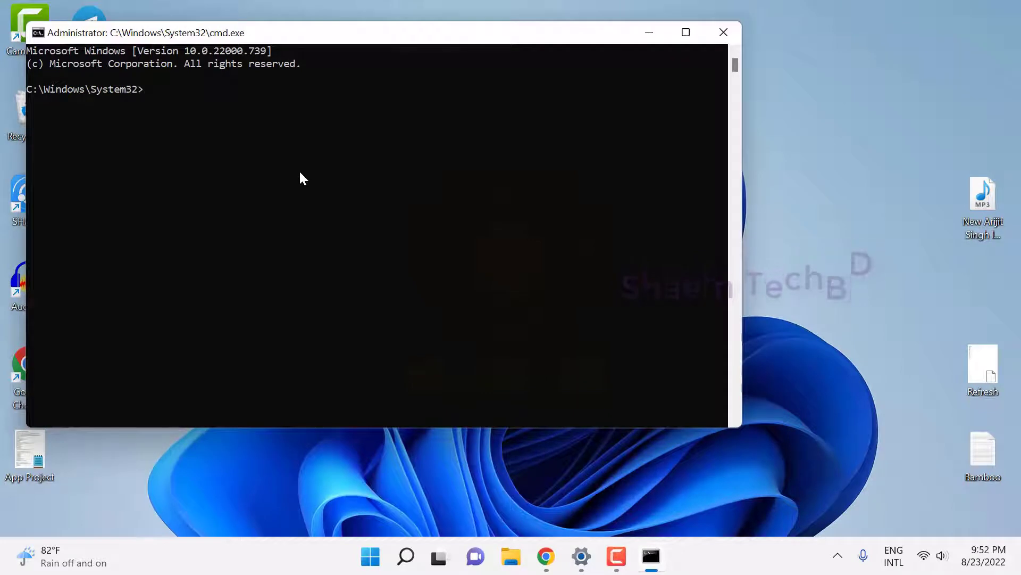
- Maximize the command window and run sfc /scanfile=c:\windows\system32\ieframe.dll followed by sfc /verifyfile=c:\windows\system32\ieframe.dll
left_click(684, 40)
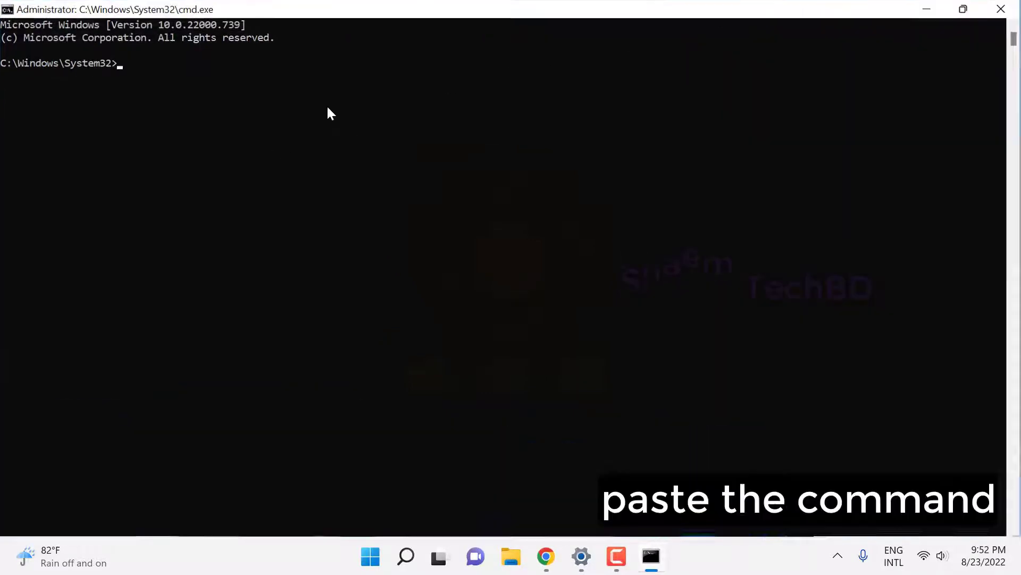
type("sfc /scanfile=c:\\windows\\system32\\ieframe.dll")
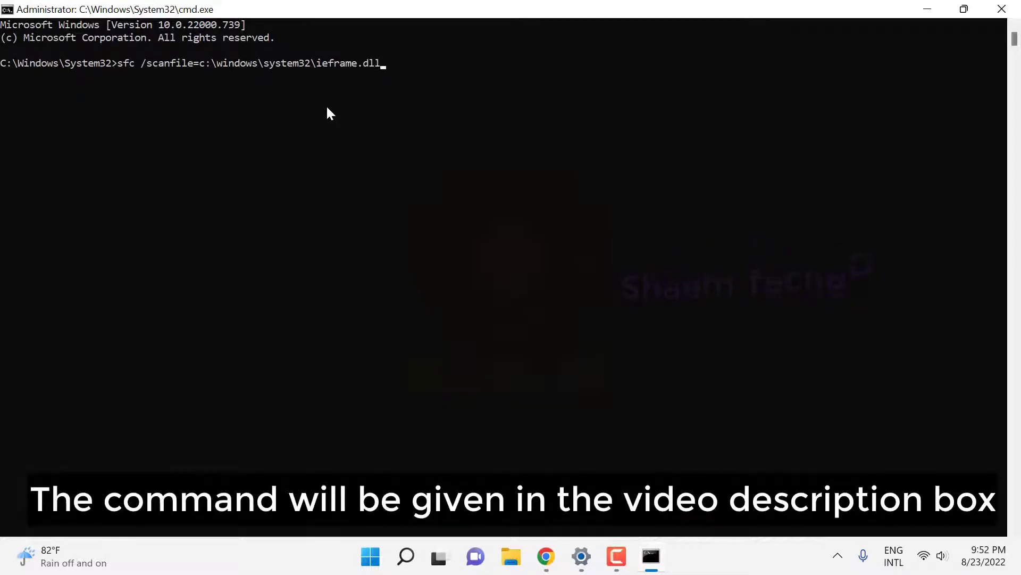
key("Return")
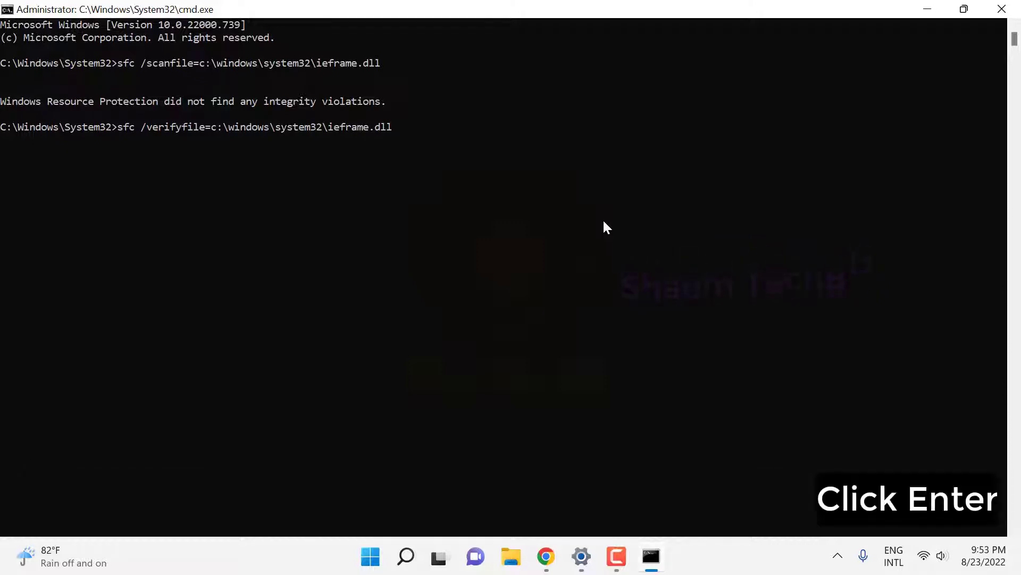
key("Return")
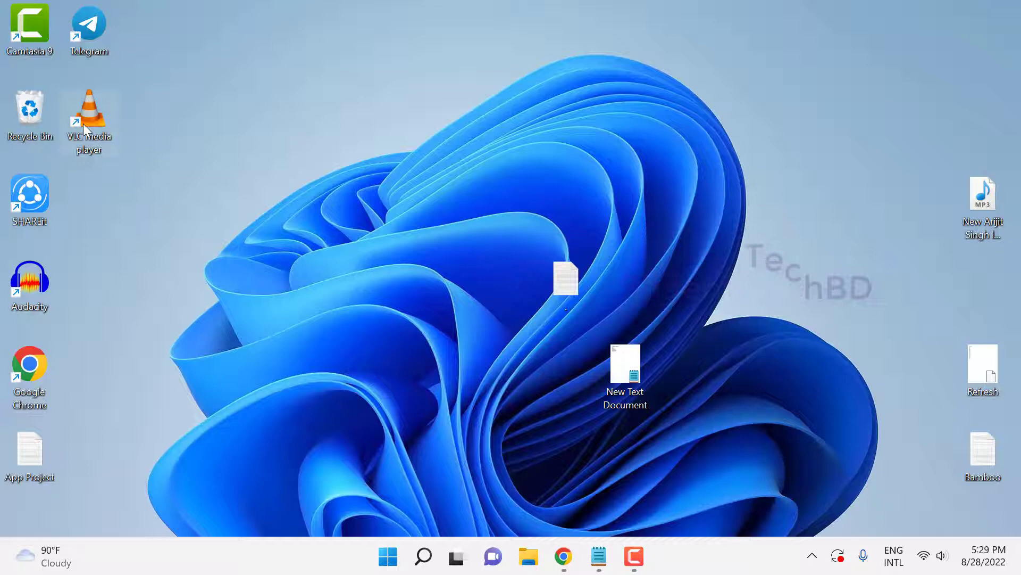
- Switch to VLC media player, check it for updates and dismiss the update dialog
double_click(86, 117)
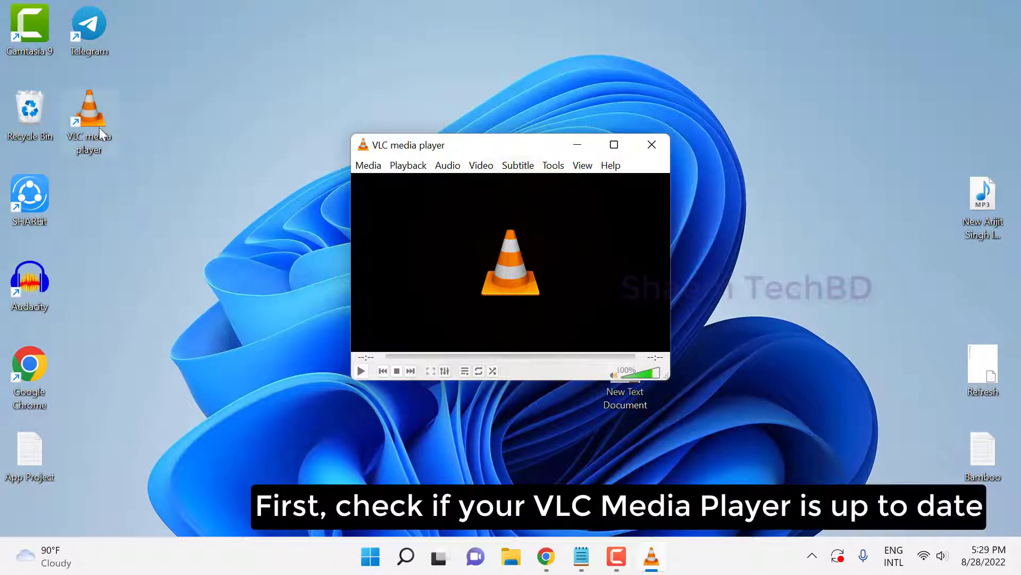
left_click(611, 166)
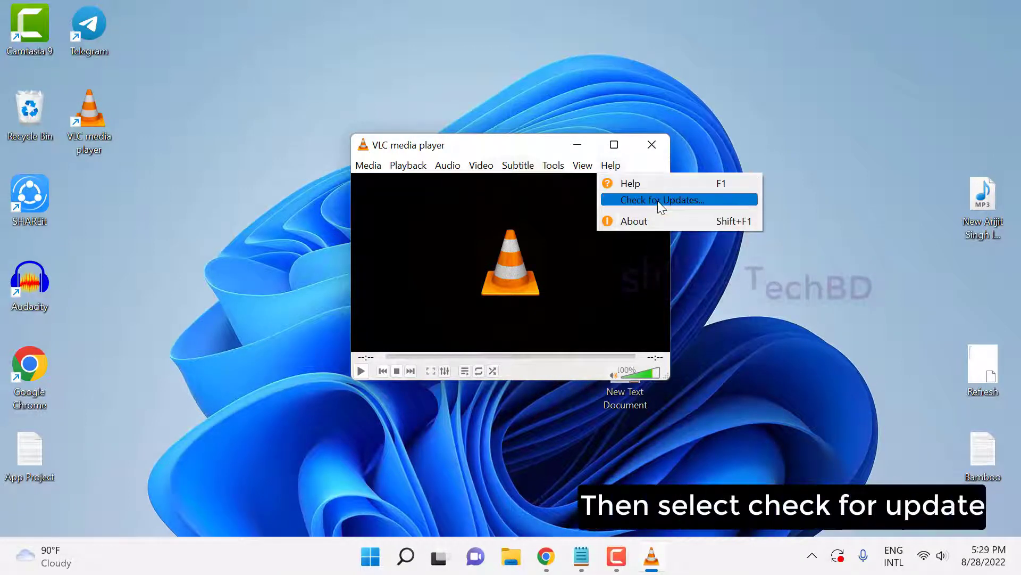
left_click(700, 201)
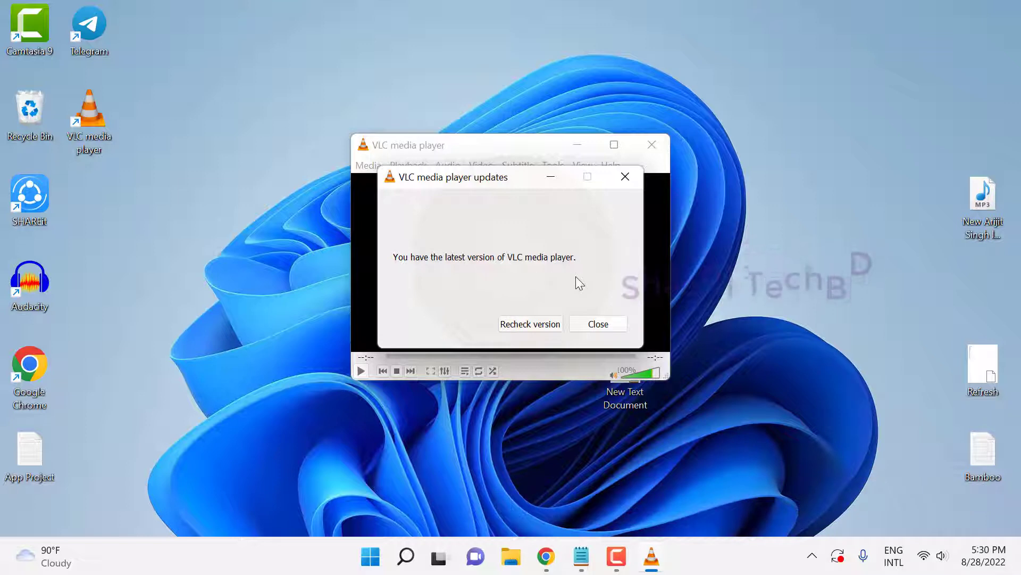
left_click(597, 324)
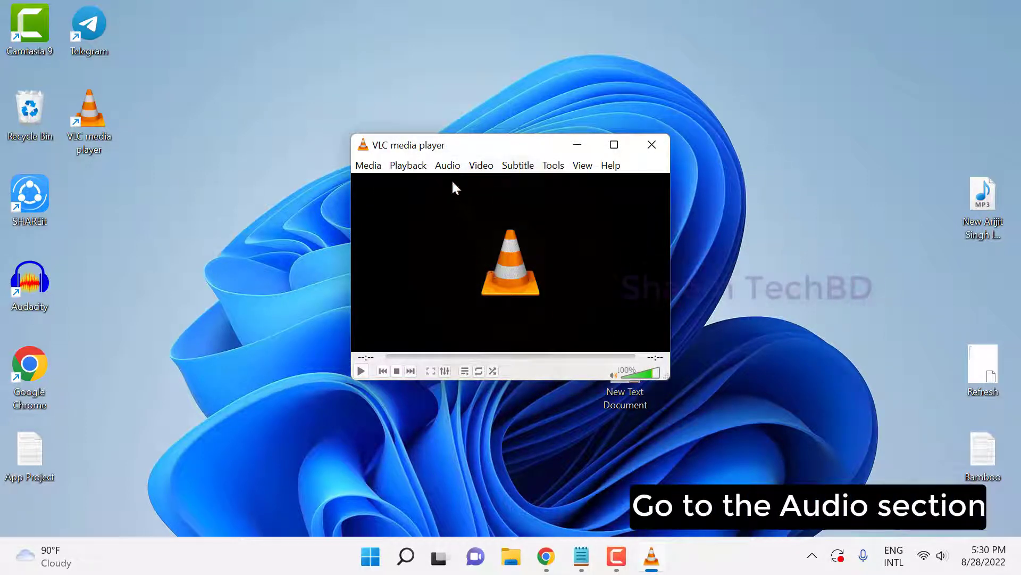
- Set VLC's audio device to Speakers / Headphones (Realtek High Definition Audio)
left_click(448, 165)
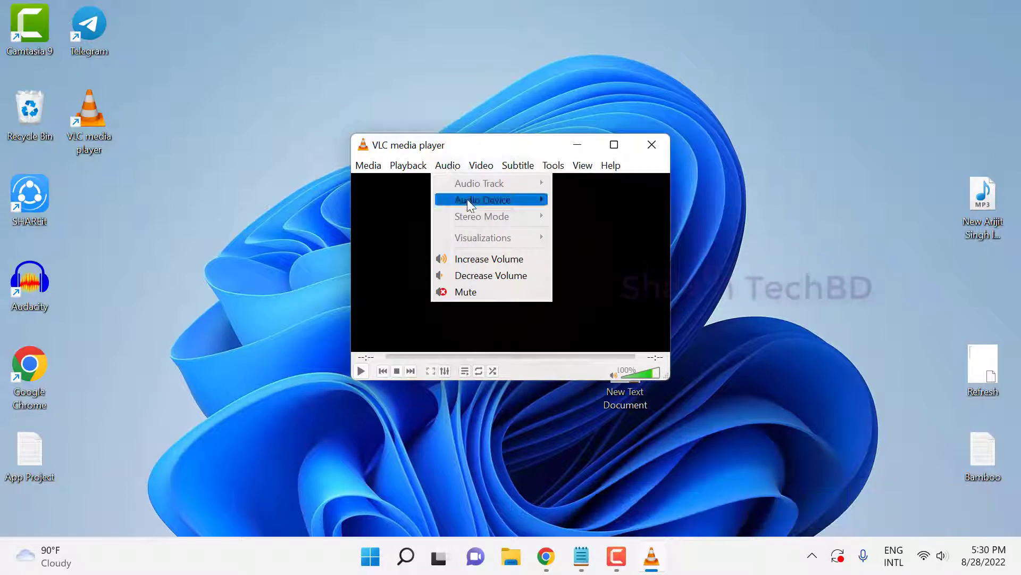
mouse_move(458, 204)
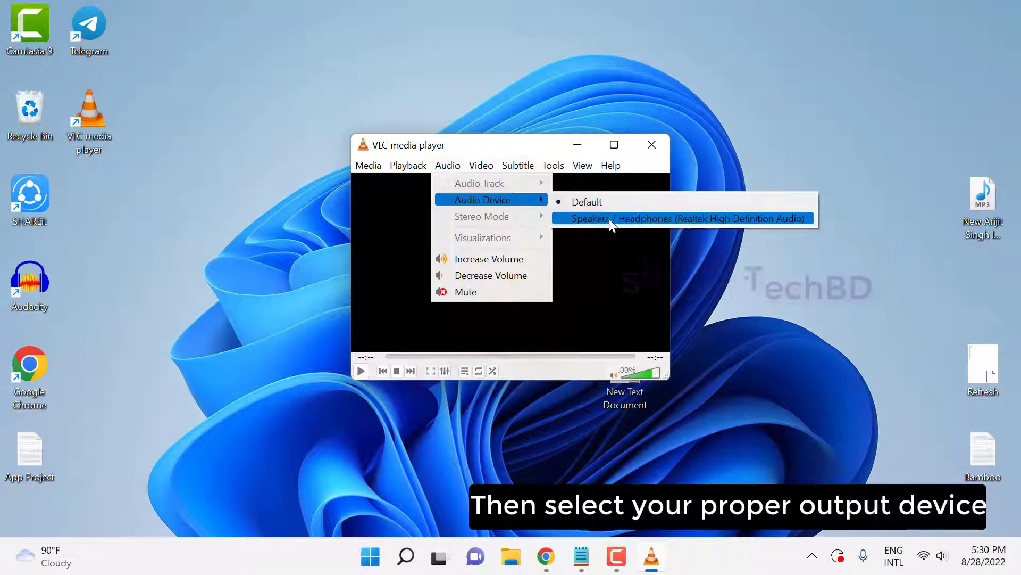
left_click(651, 218)
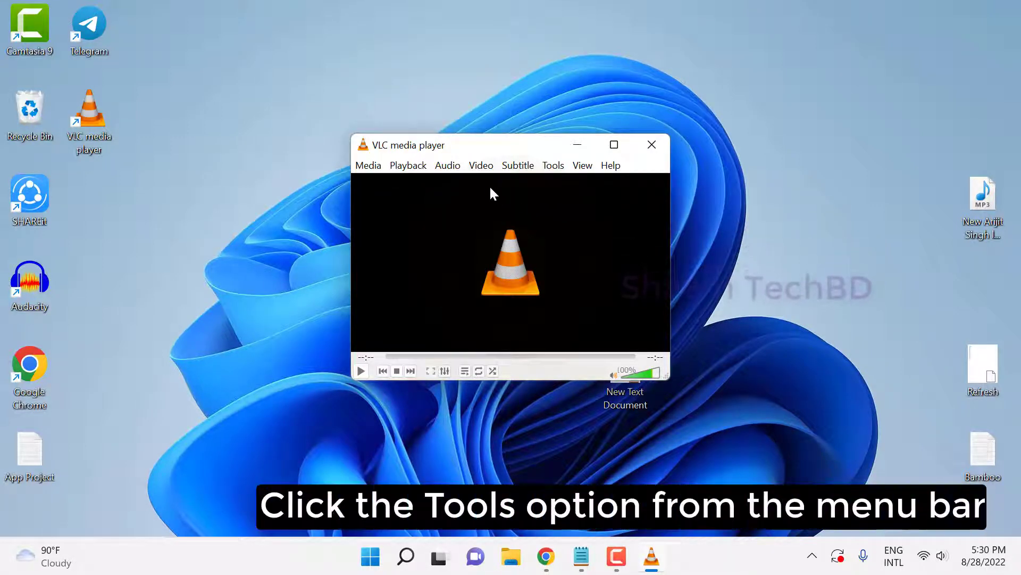
- In VLC's audio preferences, keep the output module on Automatic, set the device to Speakers / Headphones (Realtek High Definition Audio) and save
left_click(548, 170)
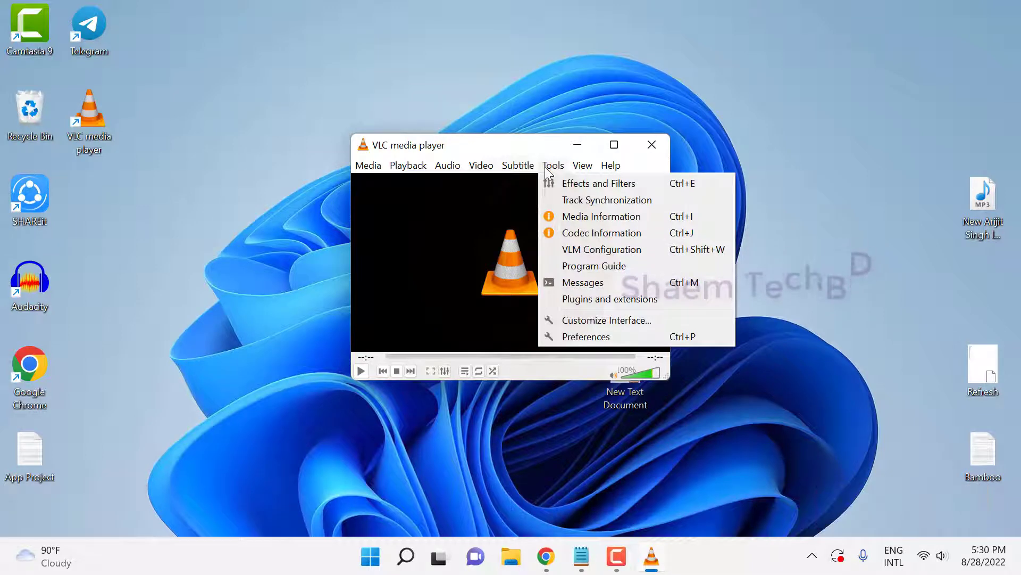
left_click(637, 341)
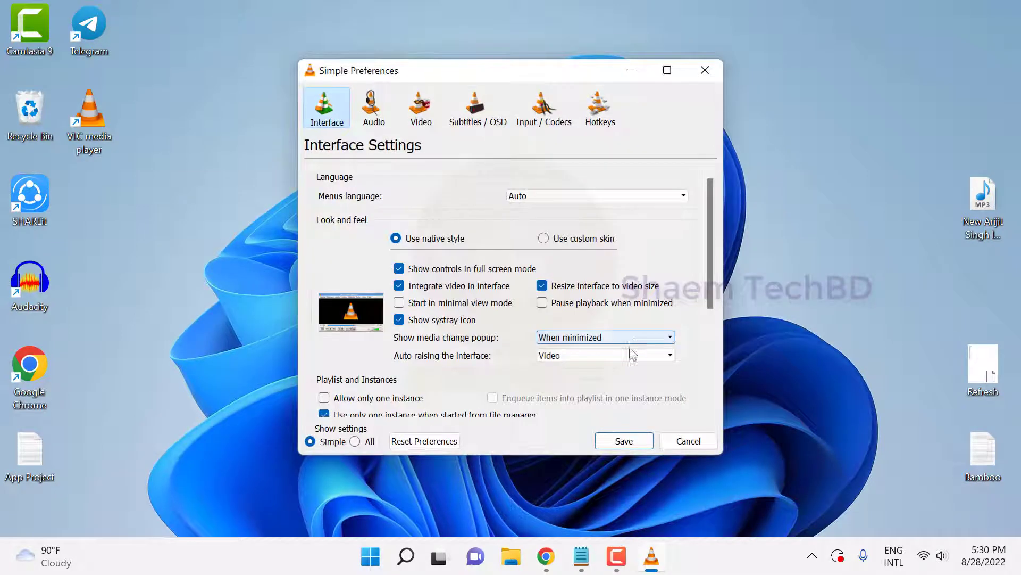
left_click(377, 105)
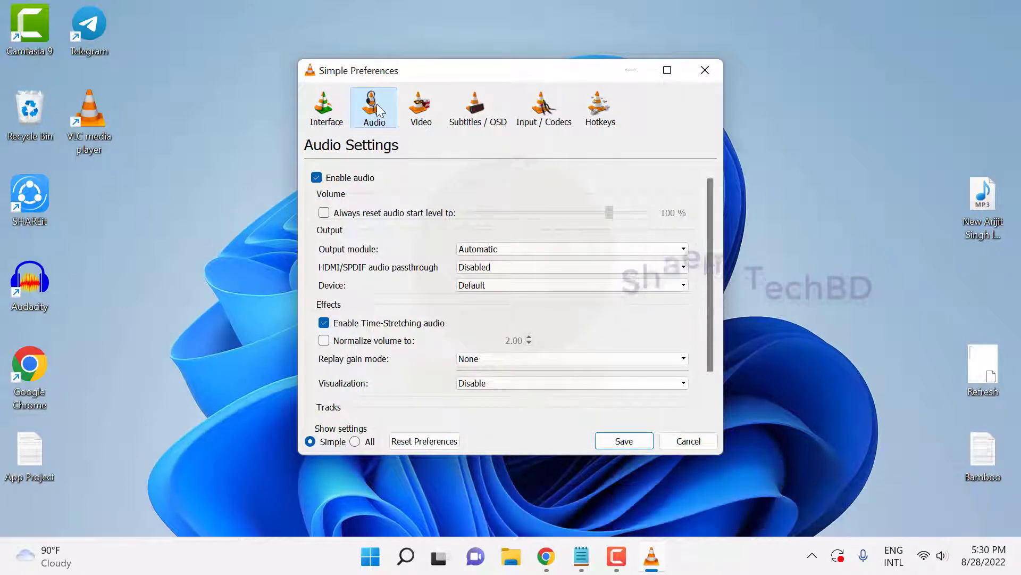
left_click(535, 246)
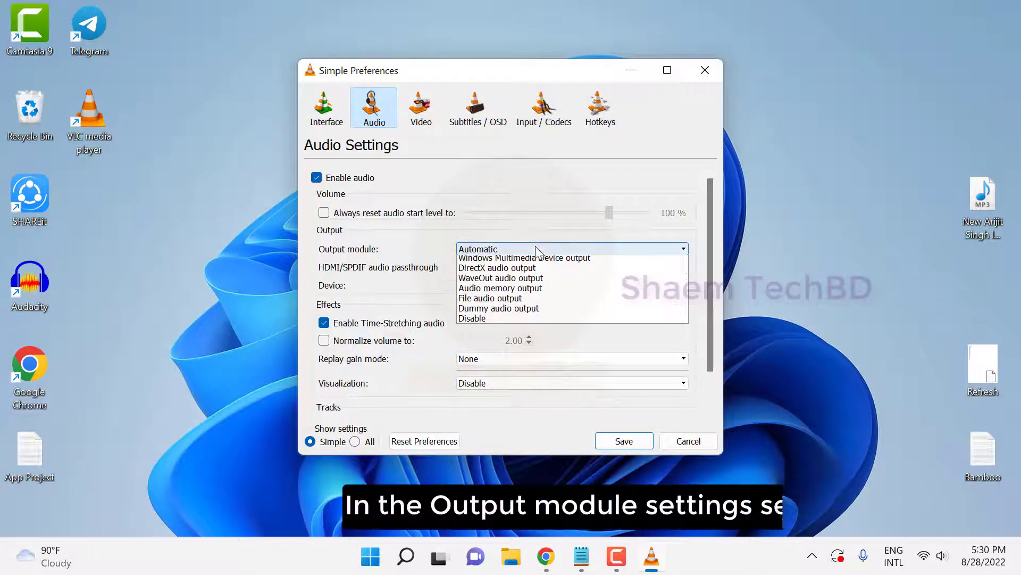
left_click(535, 246)
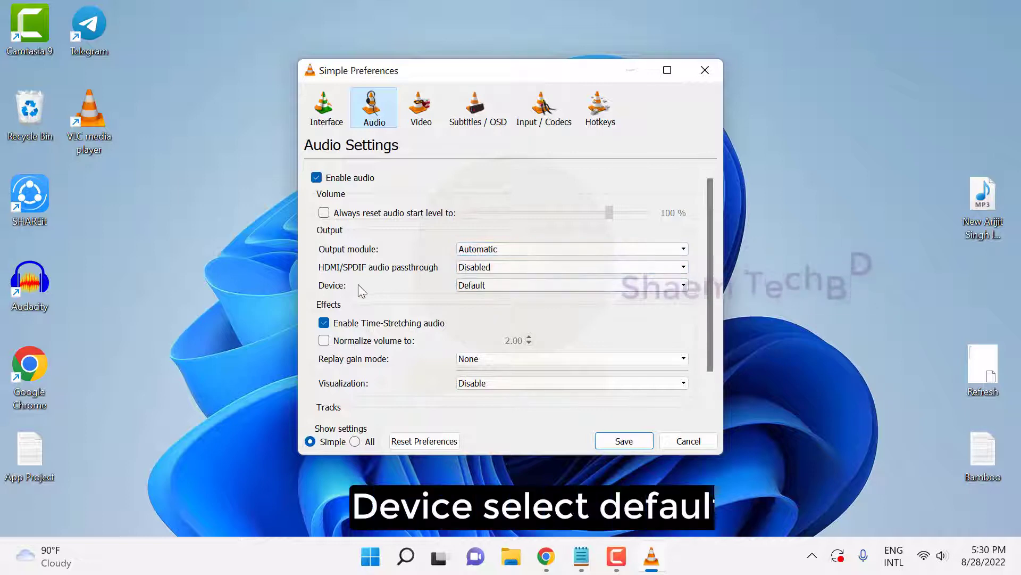
left_click(490, 288)
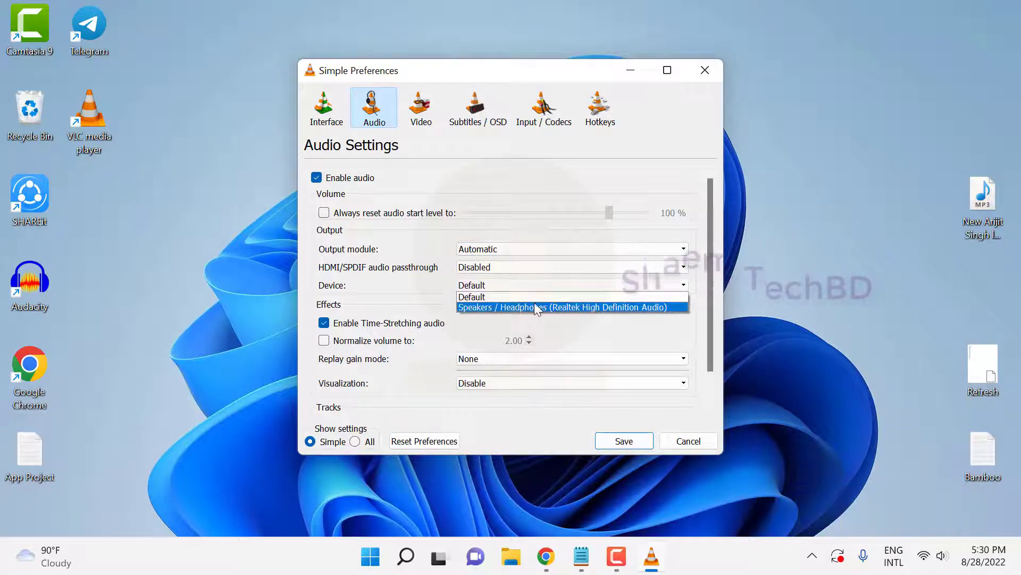
left_click(585, 308)
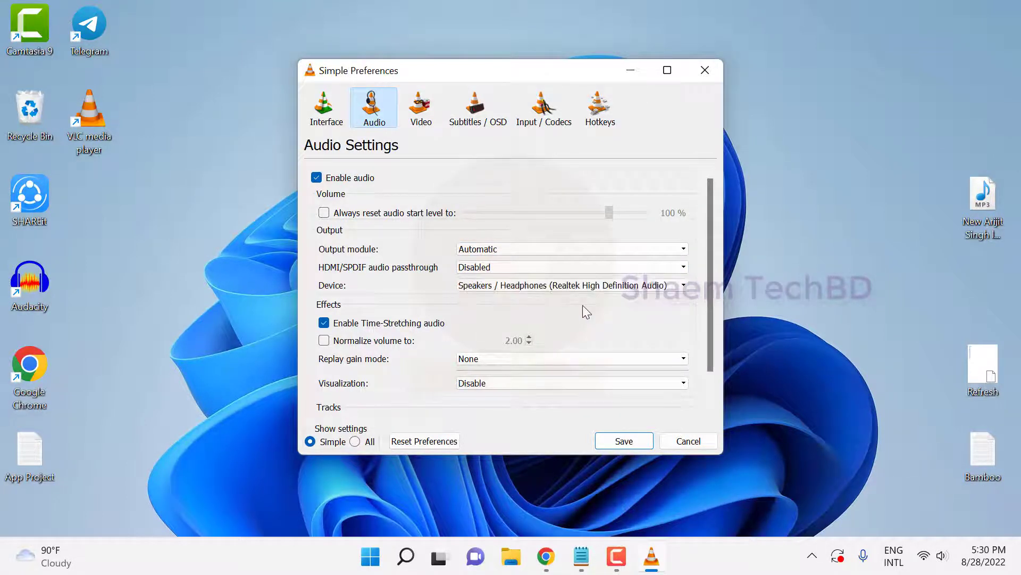
left_click(620, 442)
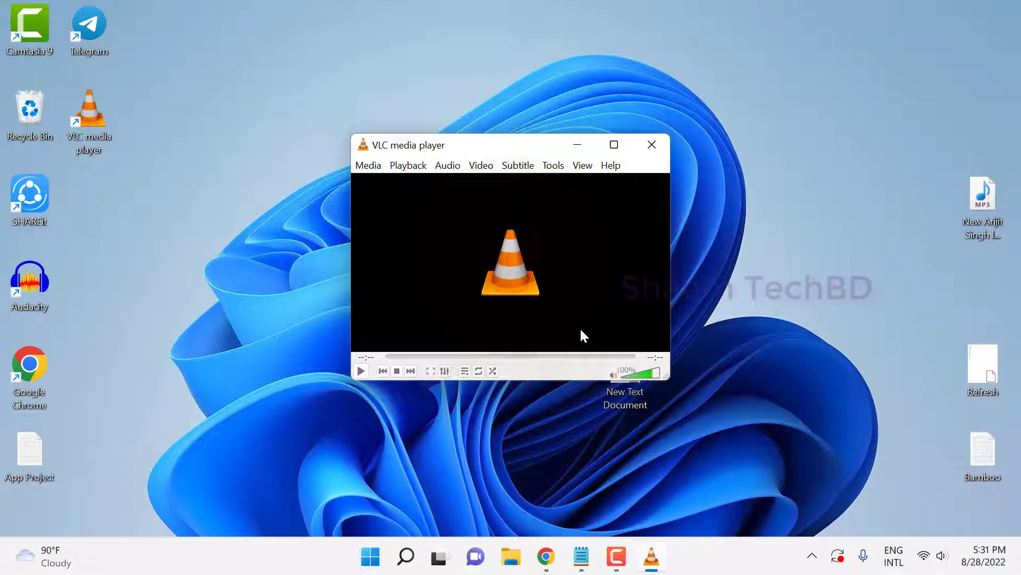
- Switch to Windows Settings, go to the system sound settings and set the output volume to 30
left_click(360, 560)
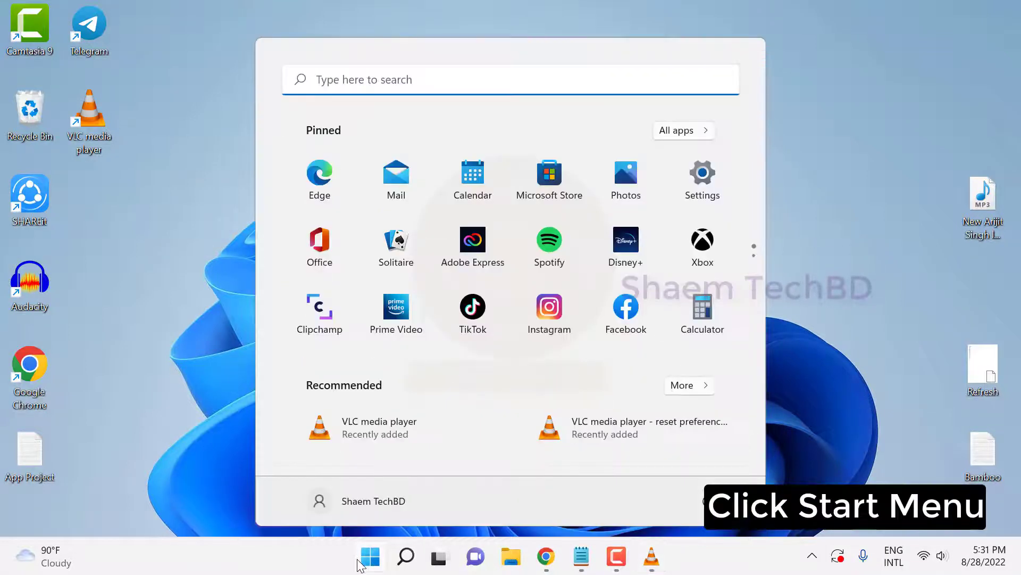
left_click(703, 181)
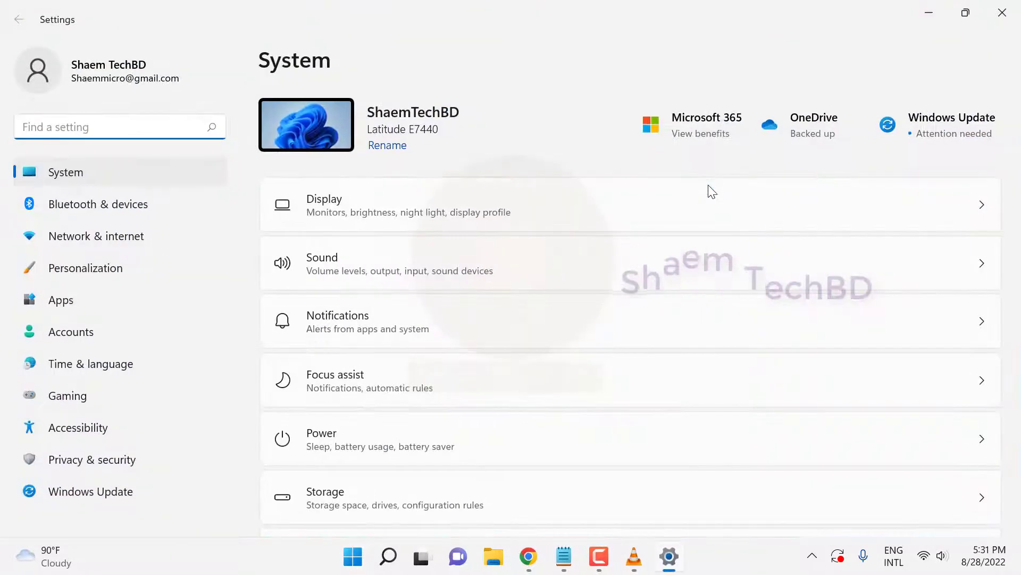
left_click(314, 282)
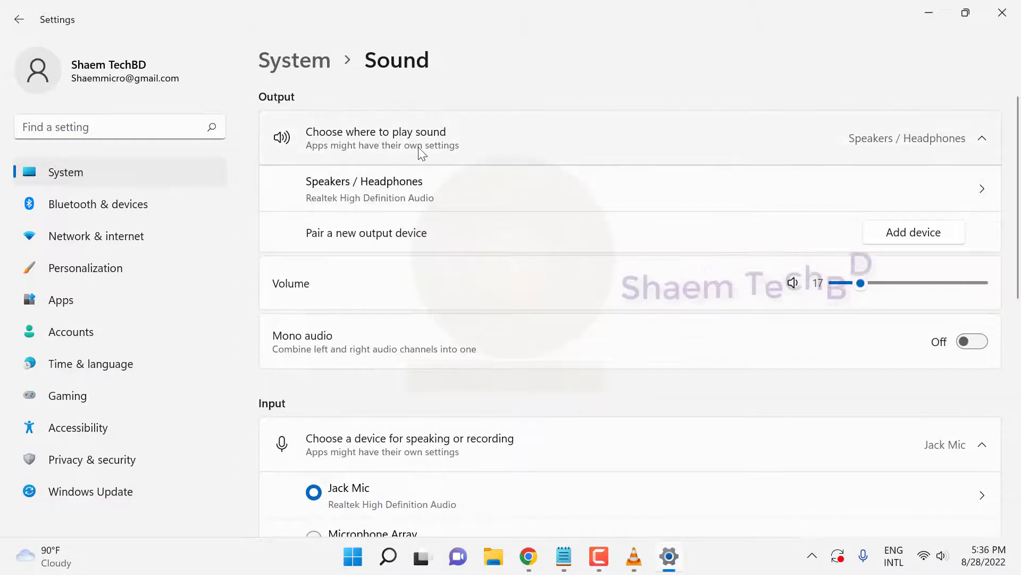
left_click(422, 154)
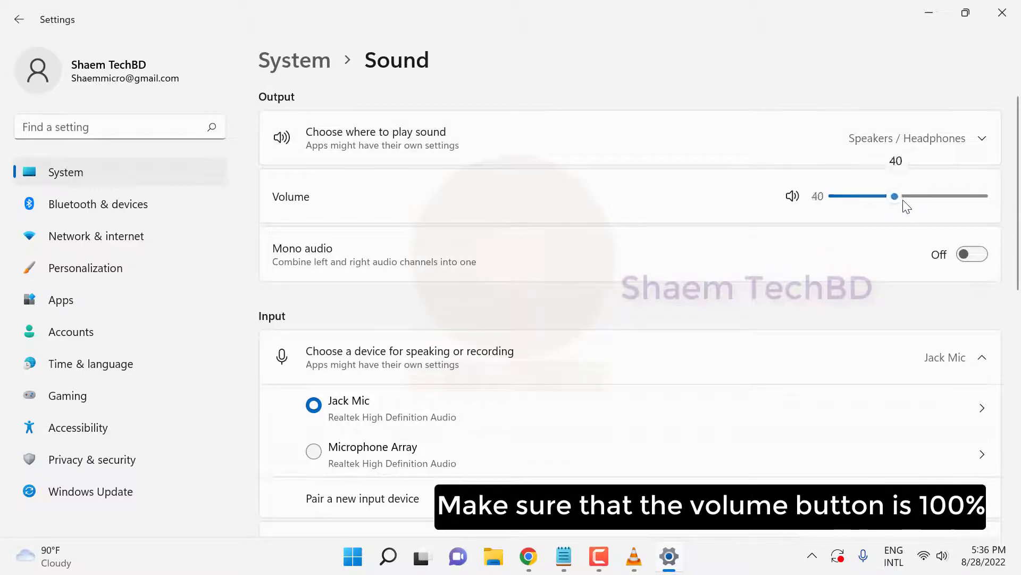
left_click_drag(906, 205, 960, 206)
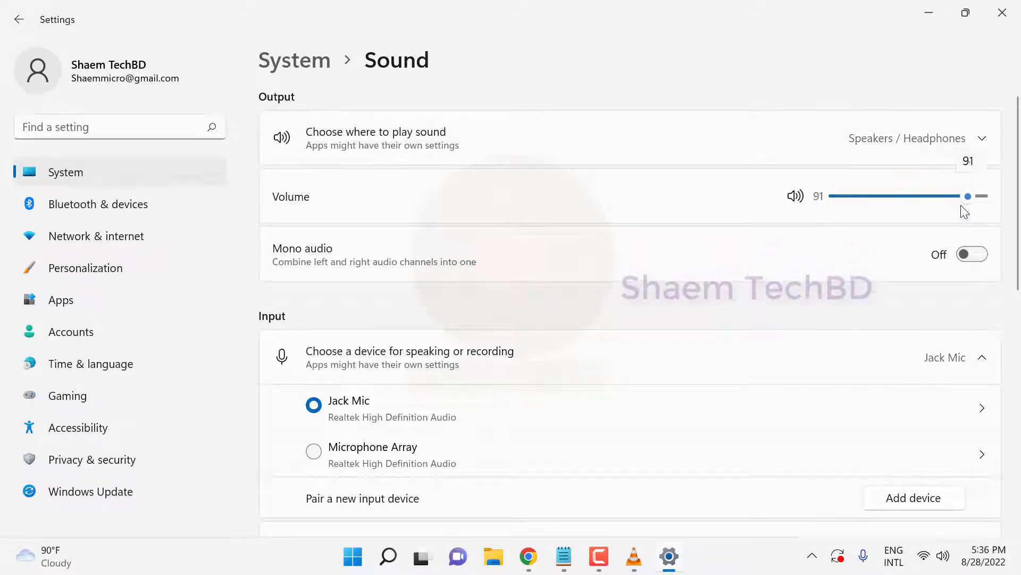
left_click_drag(880, 208, 879, 208)
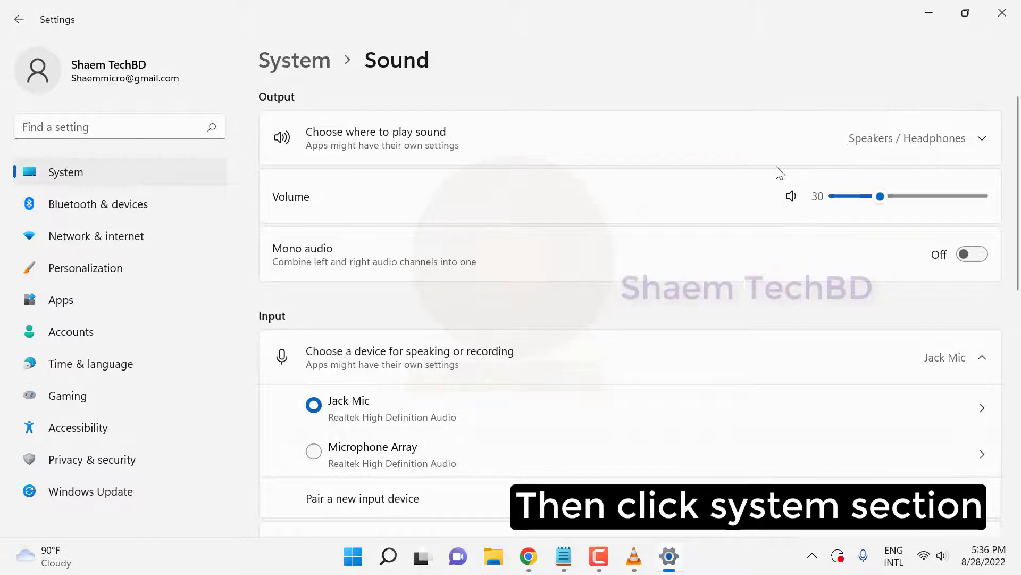
- Run the Playing Audio troubleshooter from the other troubleshooters in the system settings
left_click(71, 177)
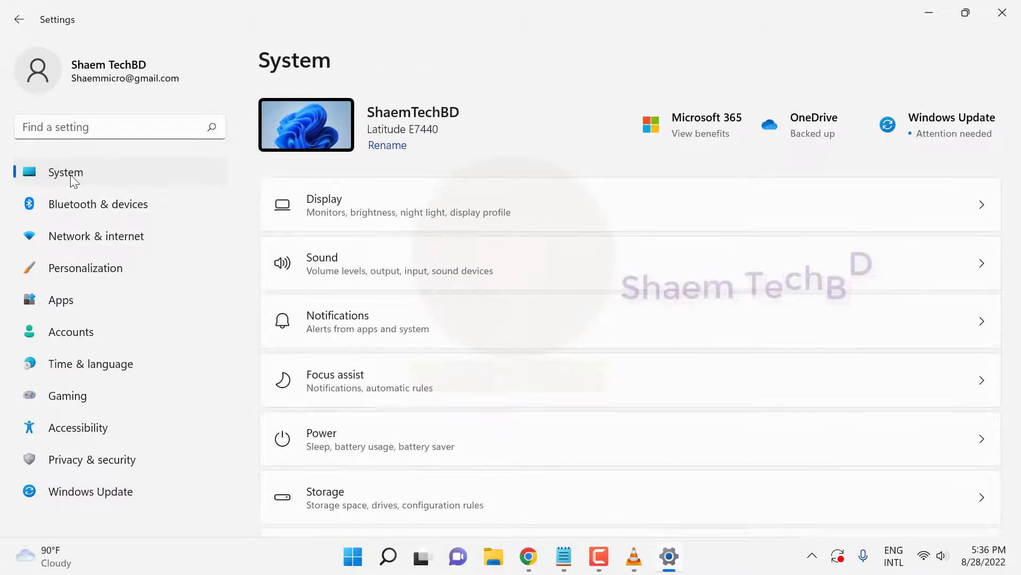
scroll(397, 303, "down", 10)
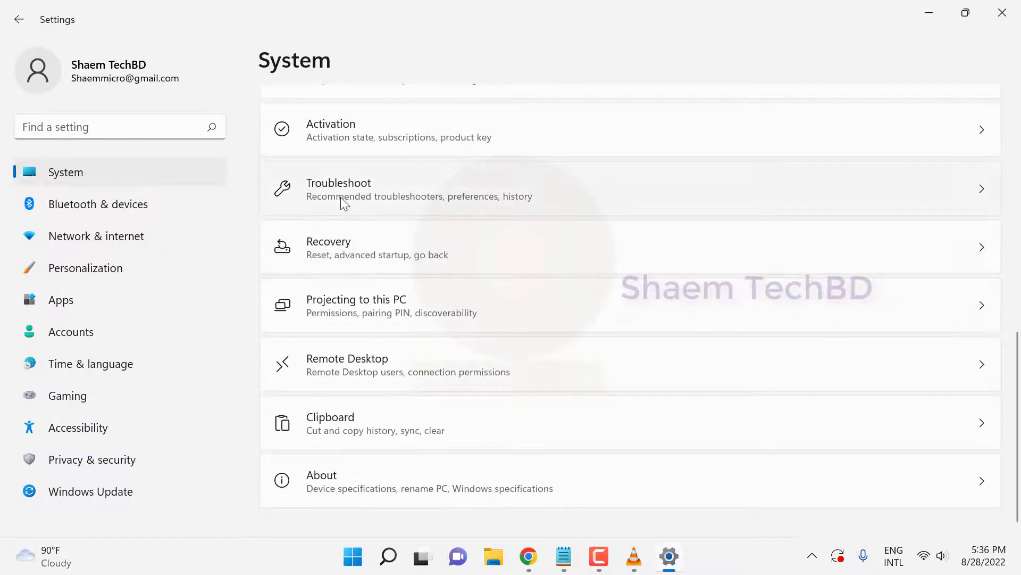
left_click(341, 197)
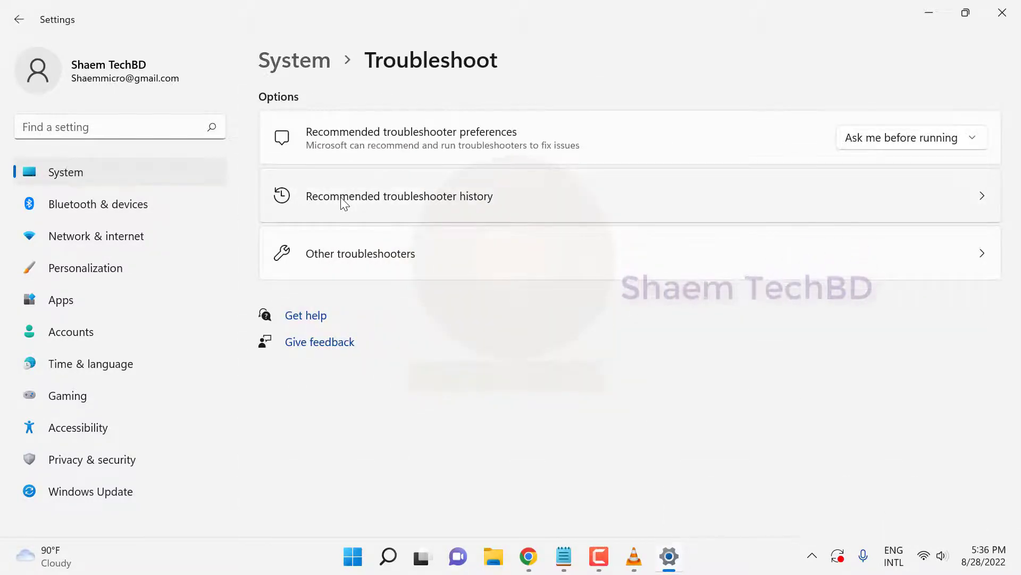
left_click(394, 258)
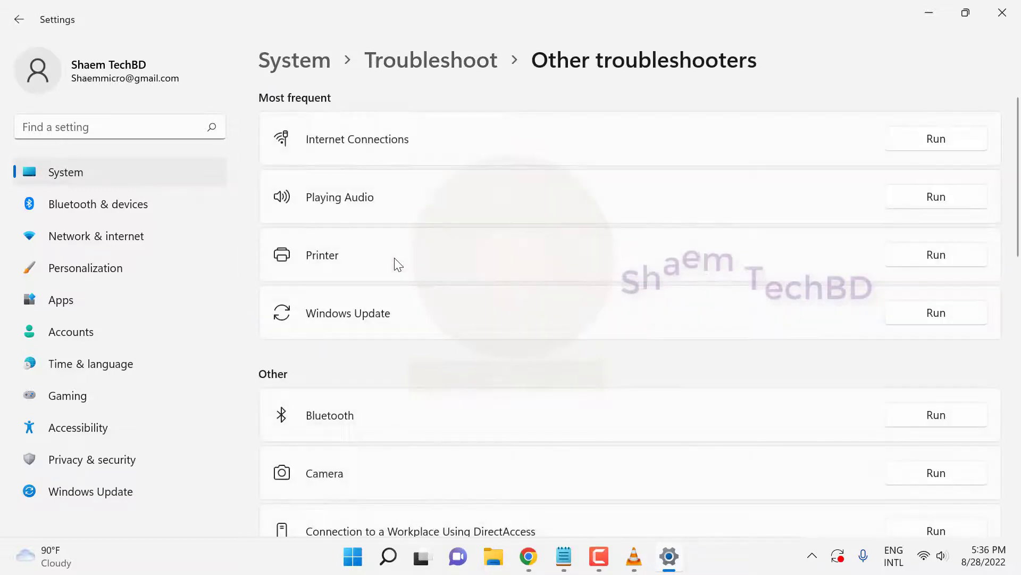
left_click(928, 205)
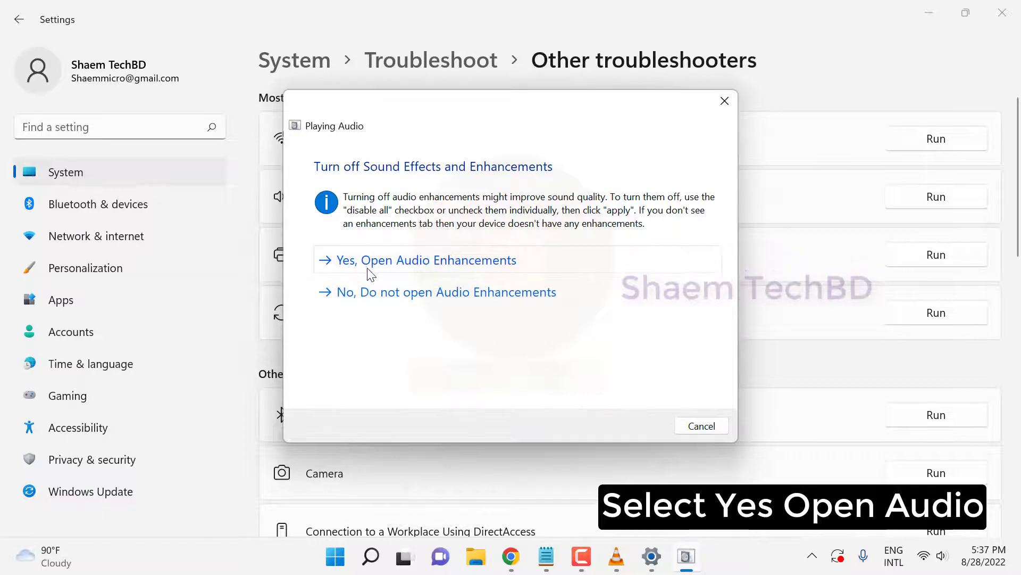
- Open Audio Enhancements from the troubleshooter, accept the speaker properties, play the test sounds and close the troubleshooter
left_click(381, 258)
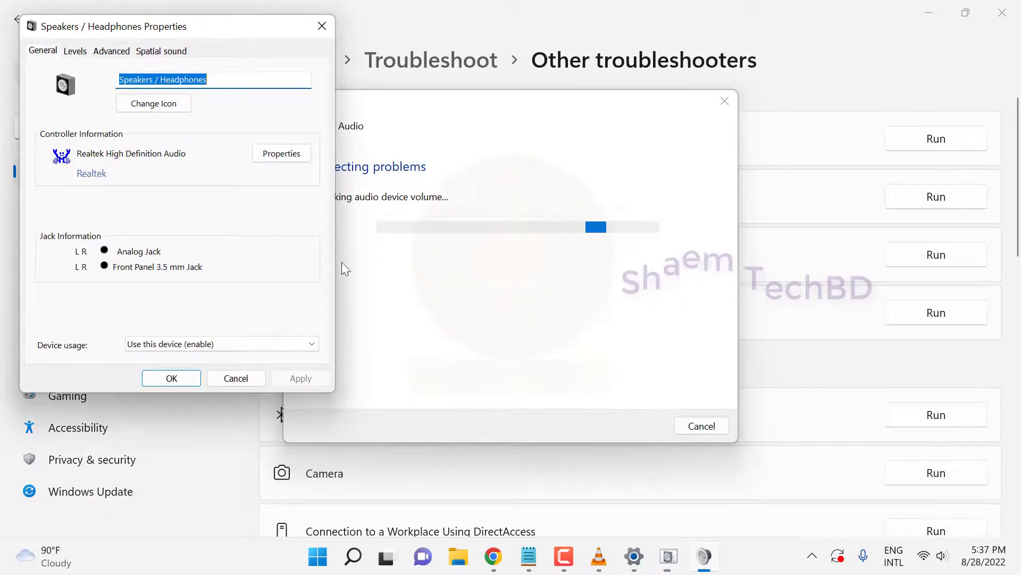
left_click(173, 379)
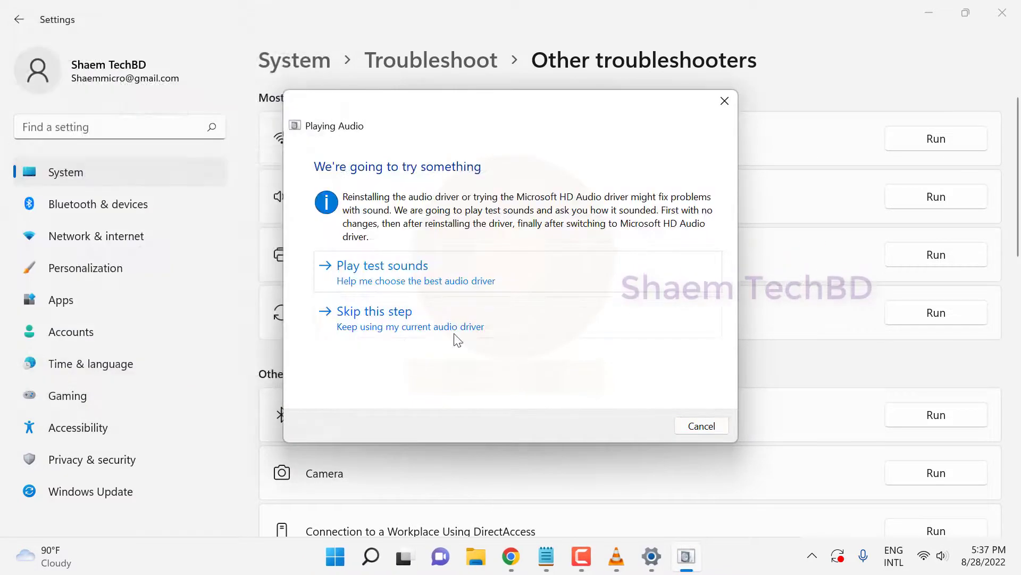
left_click(366, 274)
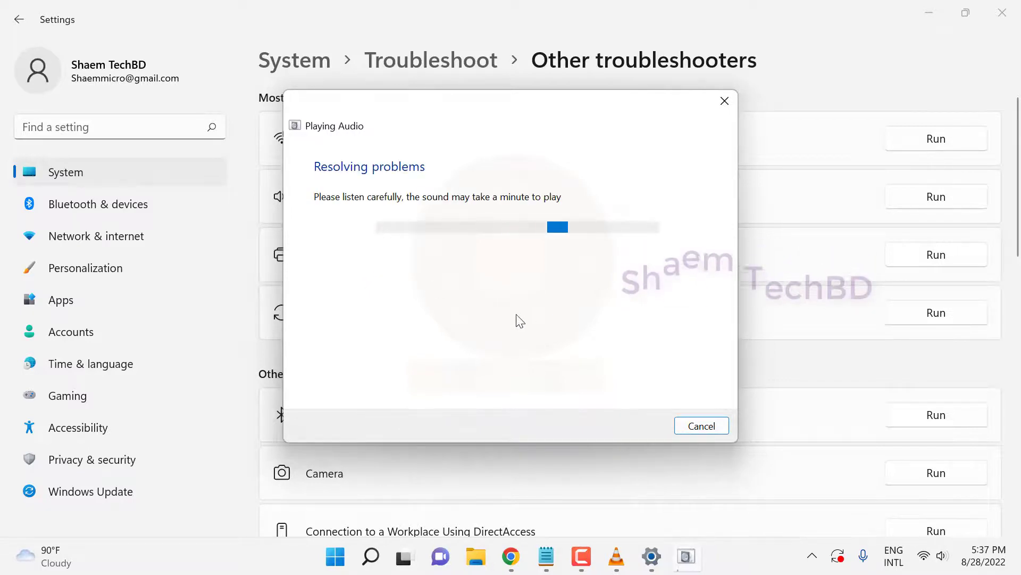
left_click(366, 274)
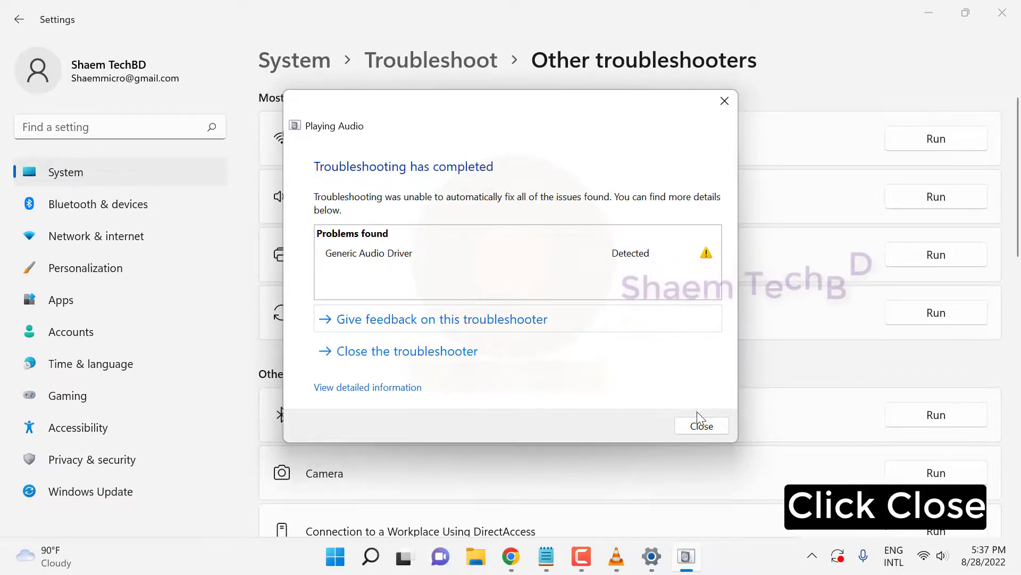
left_click(703, 431)
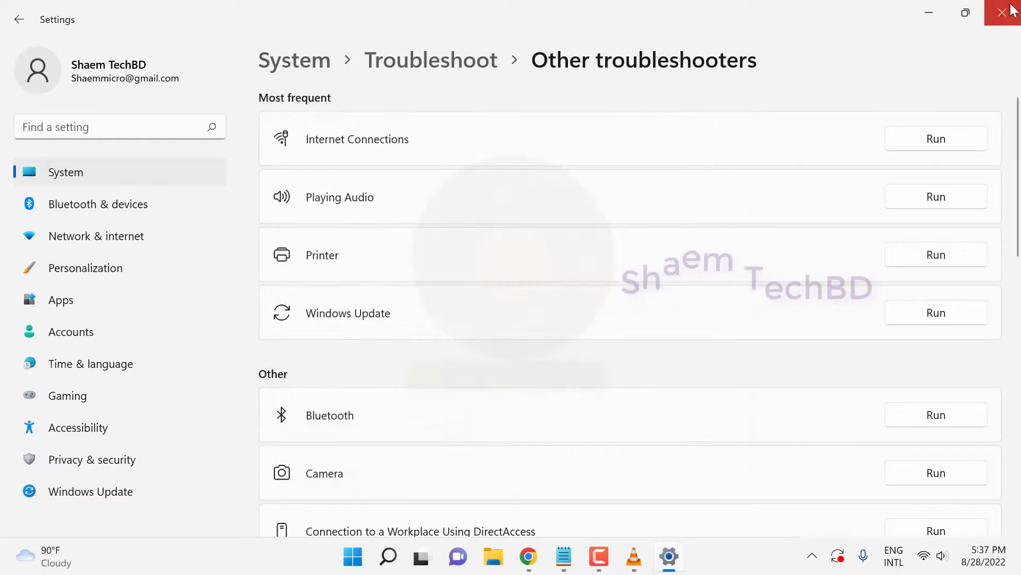